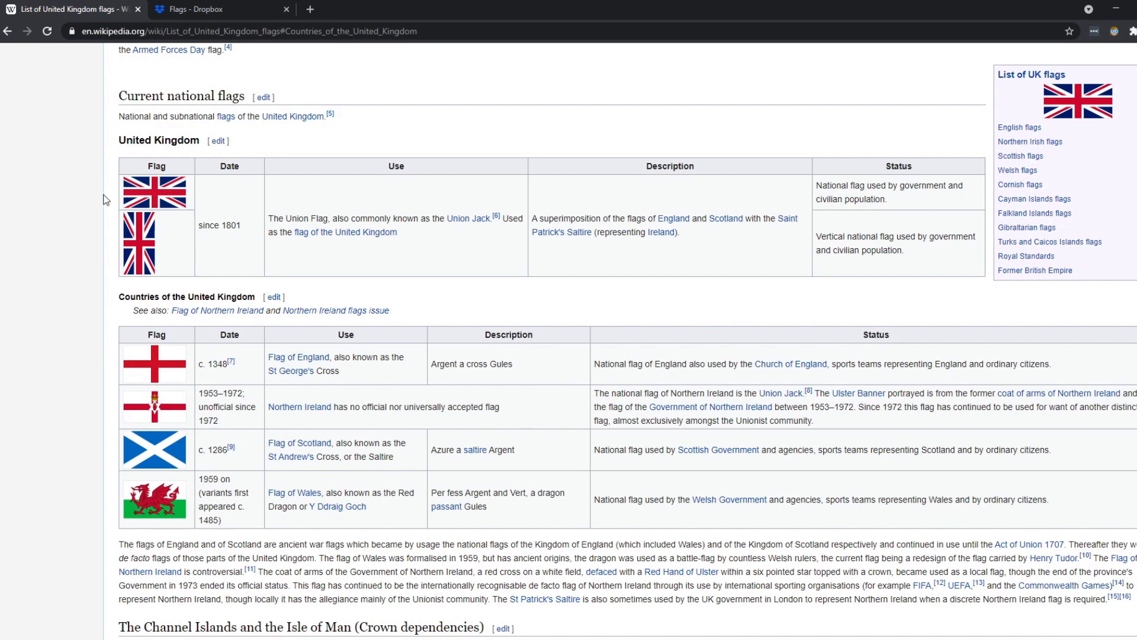
Step: Open the Union Flag image full size and bring up its image context menu
click(158, 197)
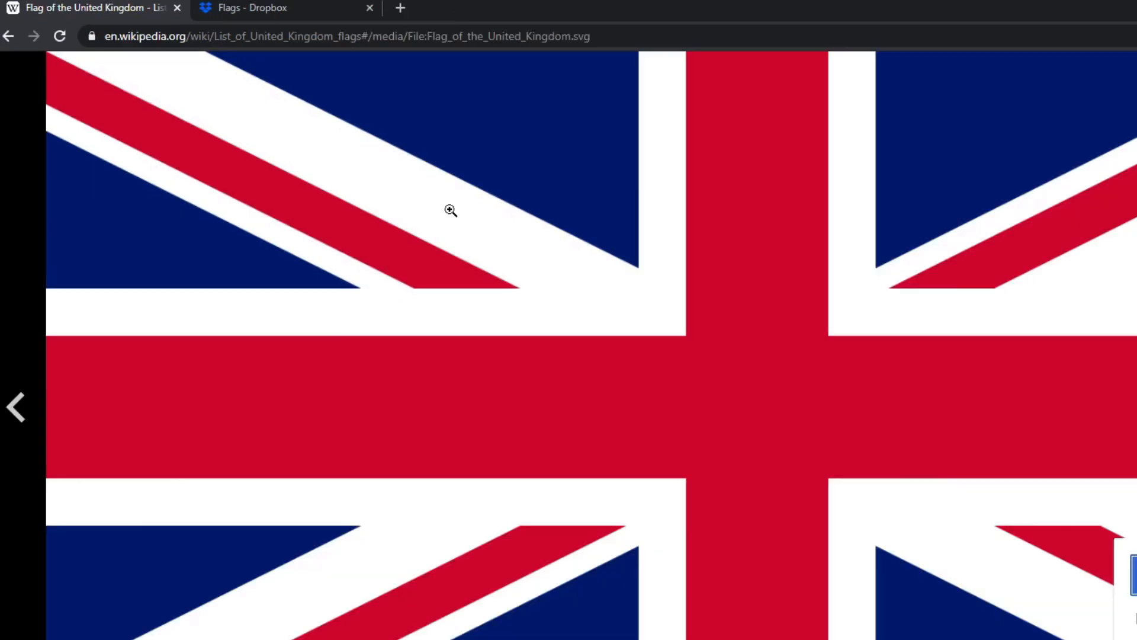
right_click(571, 250)
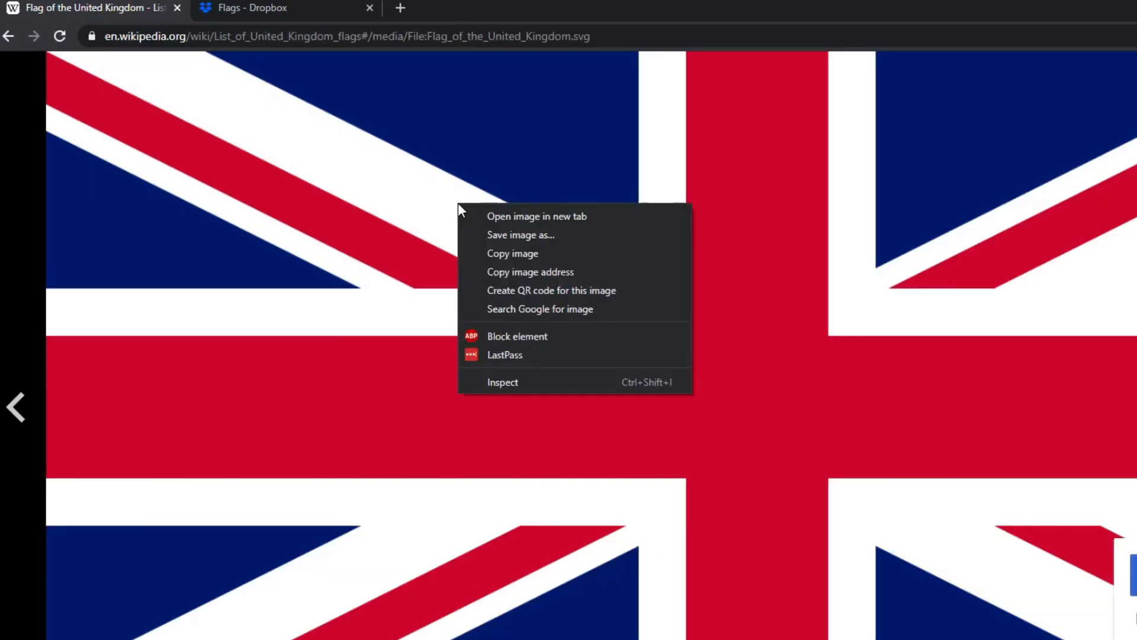
Step: Save the flag image as a PNG, trimming its file name down to United_Kingdom
click(546, 237)
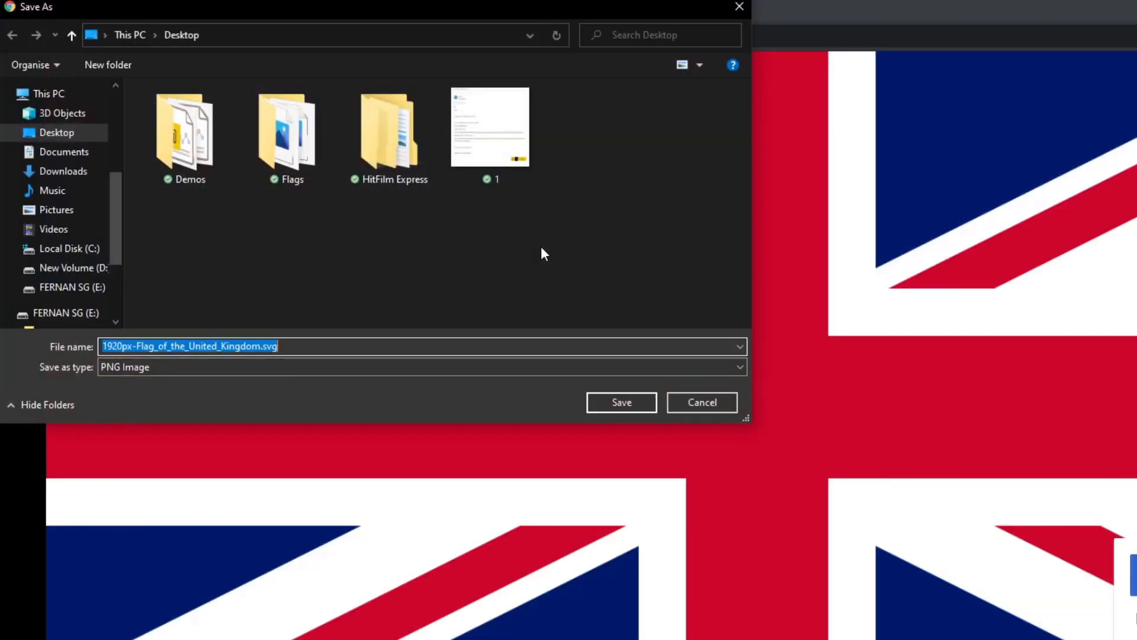
click(273, 368)
click(272, 370)
click(276, 346)
click(276, 347)
key(BackSpace)
key(BackSpace)
key(BackSpace)
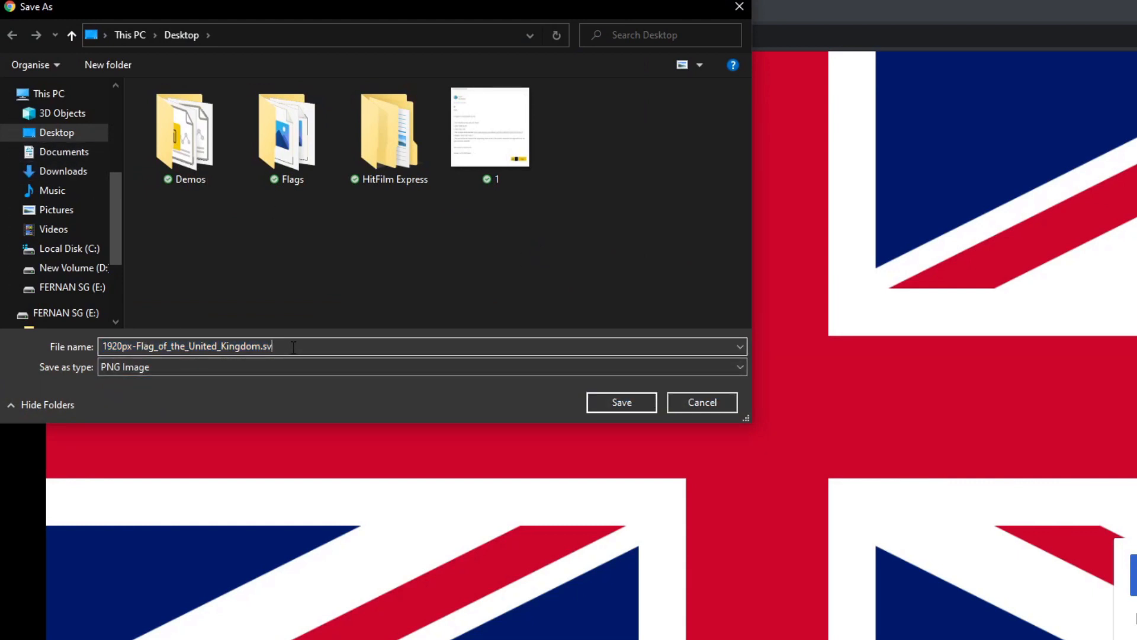
key(BackSpace)
key(Left)
key(Left)
key(Left)
key(Left)
key(Left)
key(Left)
key(Left)
key(Left)
key(Left)
key(Left)
key(Left)
key(Left)
key(Left)
key(Left)
key(Left)
key(shift+Home)
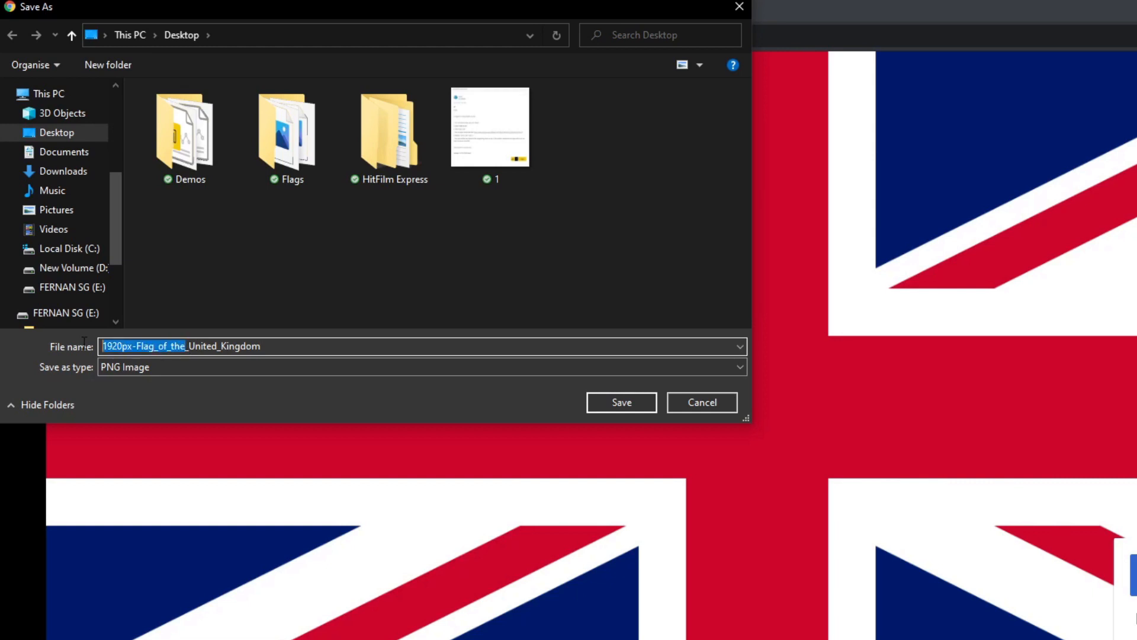
key(BackSpace)
key(Delete)
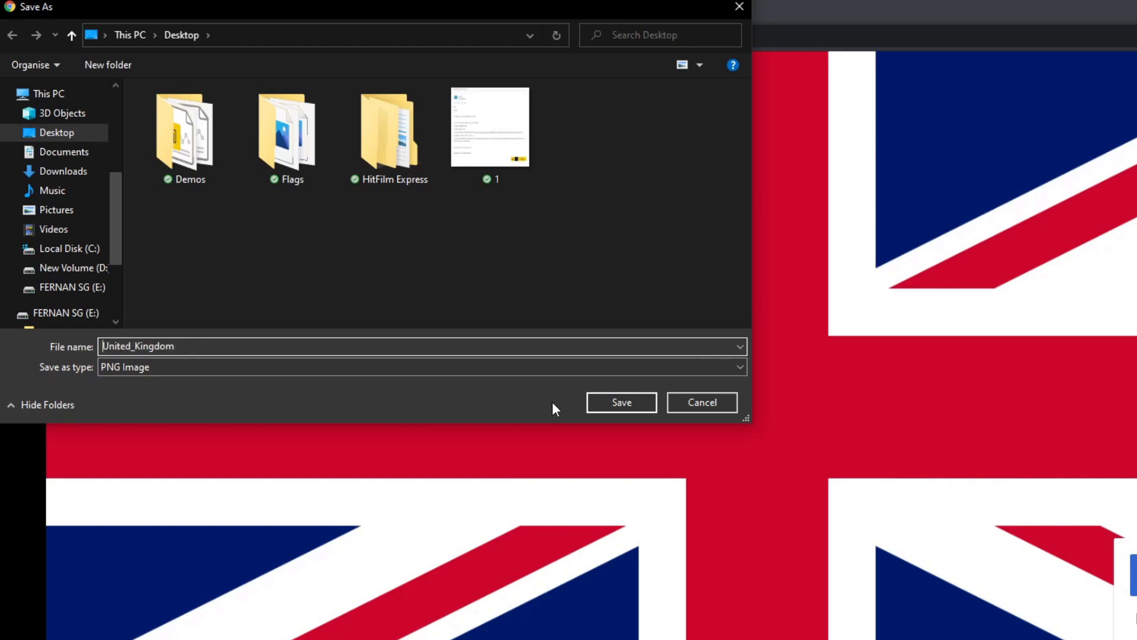
click(604, 395)
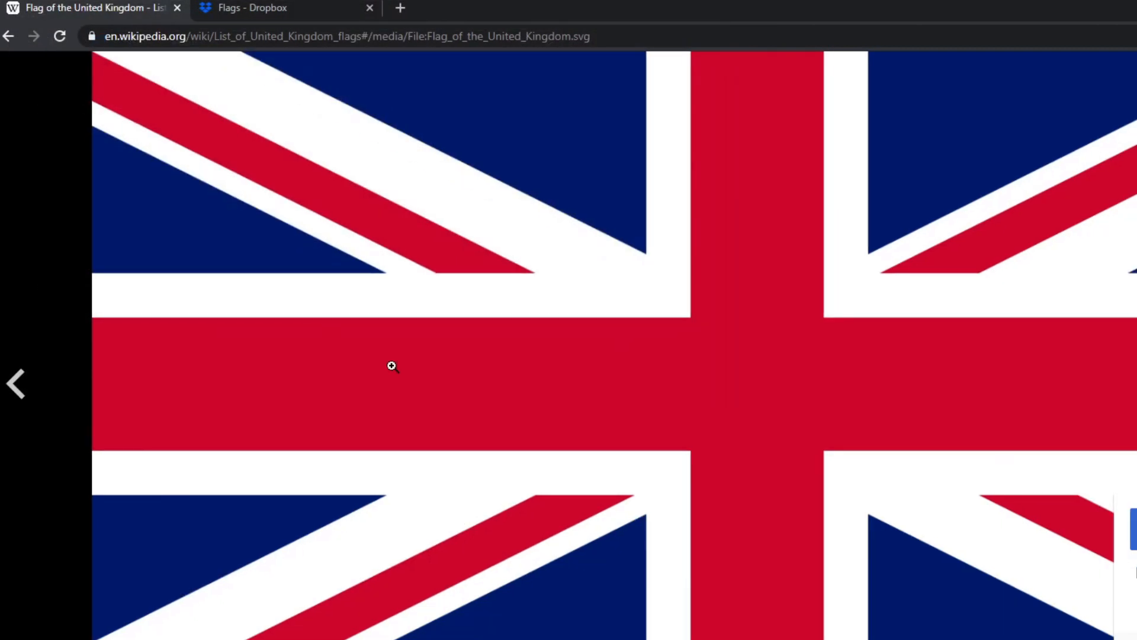
Step: Open the England flag, copy the Dropbox link for Flag of England.png, and switch to Excel
key(Escape)
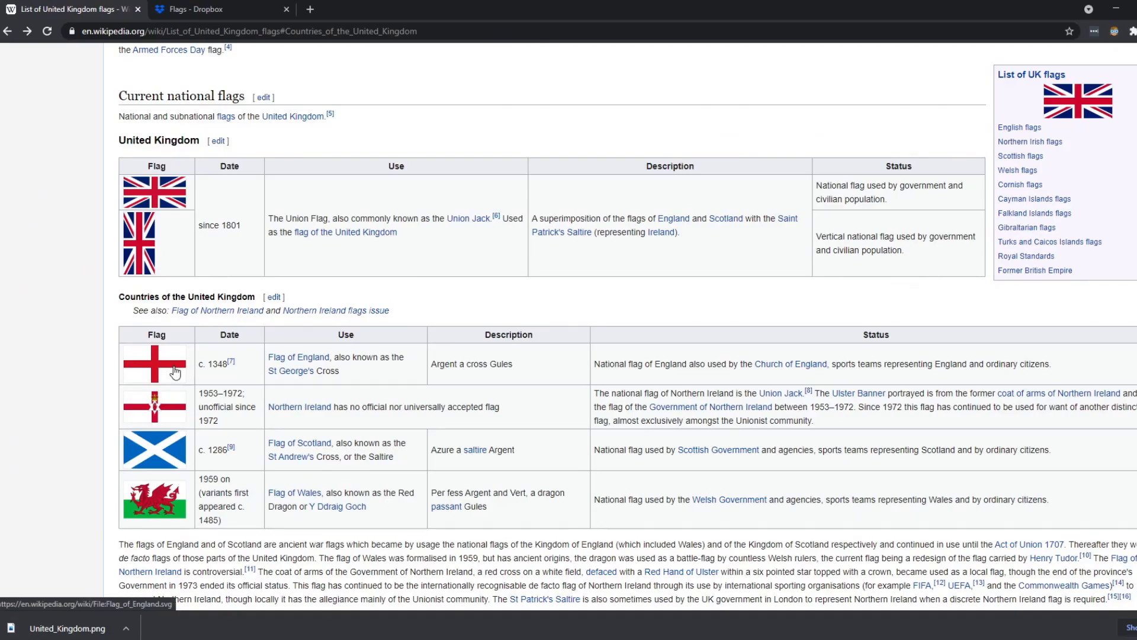
click(174, 372)
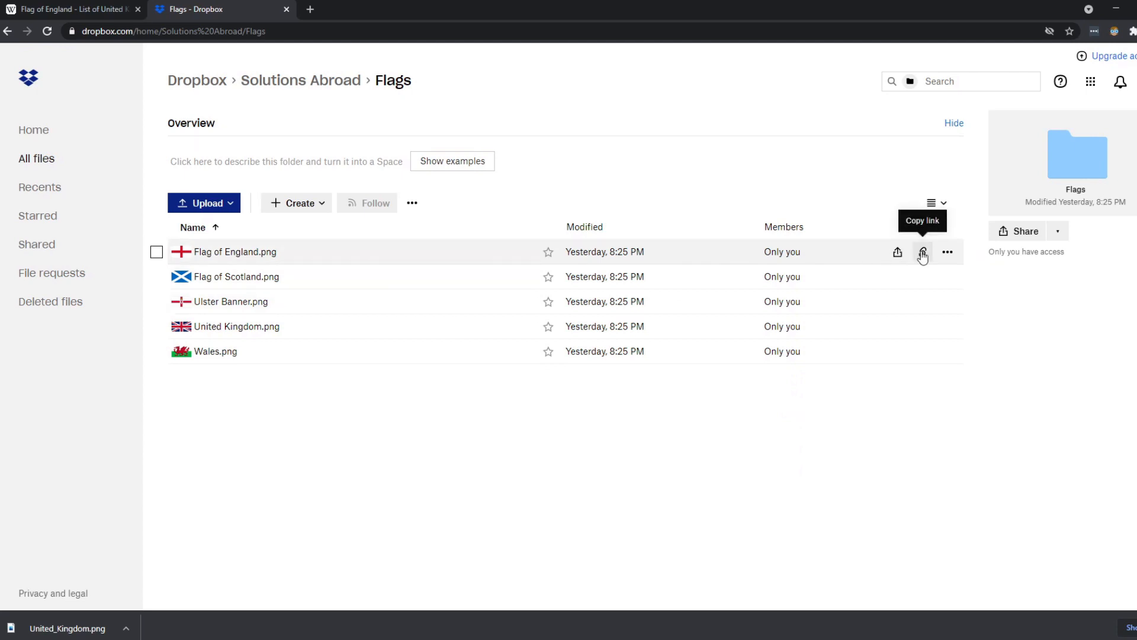
click(922, 254)
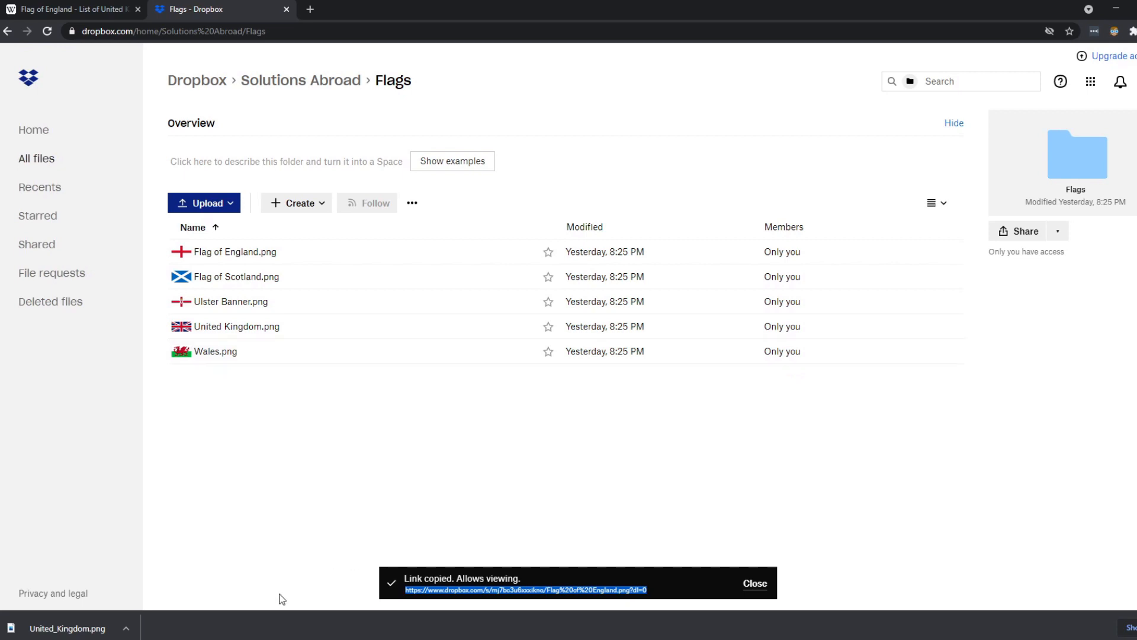
key(alt+Tab)
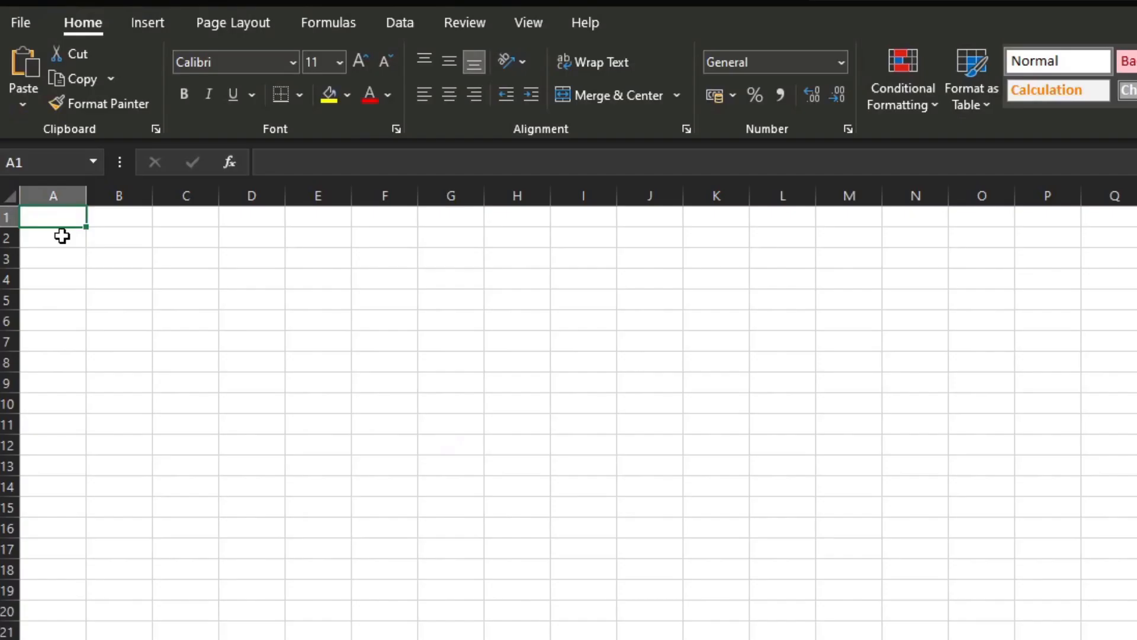
Step: Paste the Dropbox link into B2, add headers Name and URL, and enter Flag of England in A2
click(62, 236)
click(112, 236)
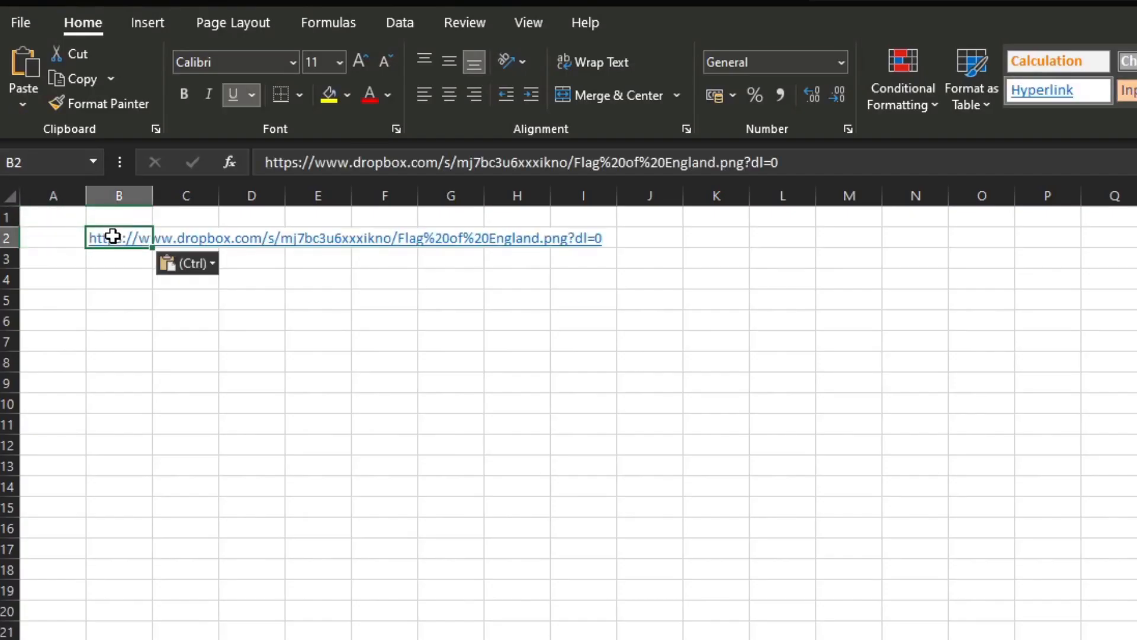
click(61, 236)
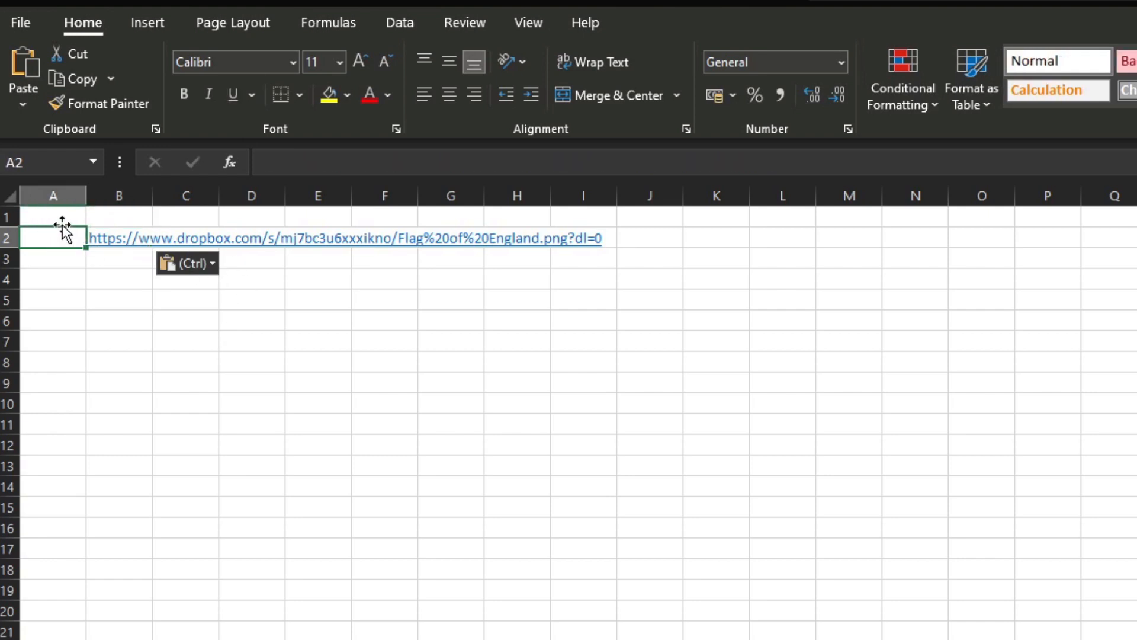
click(61, 219)
text(Name)
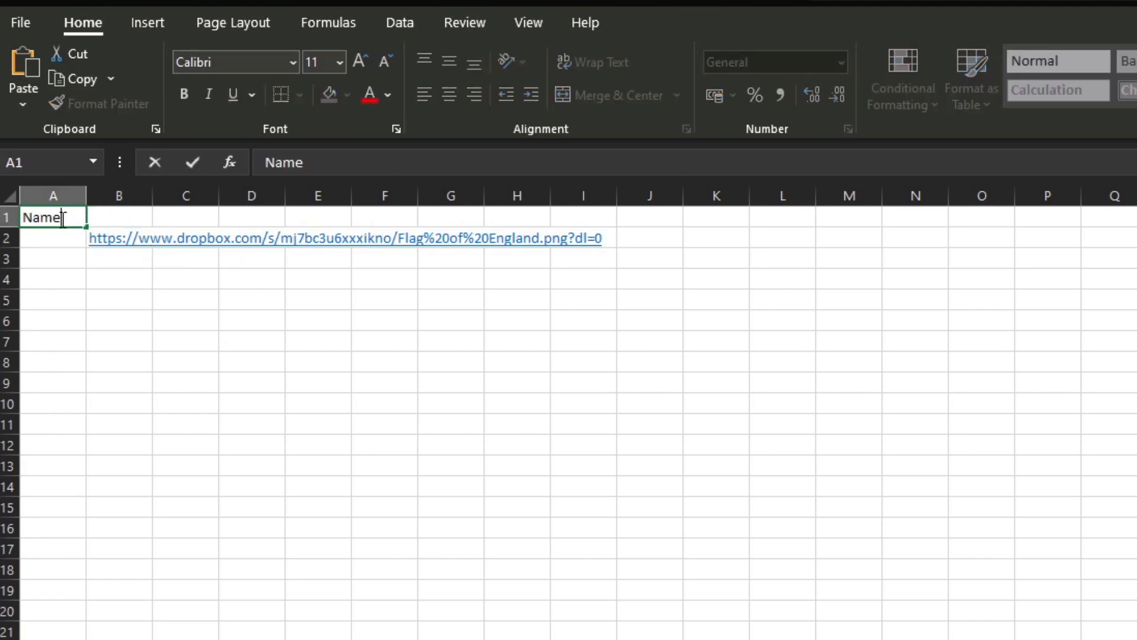
key(Tab)
text(URL)
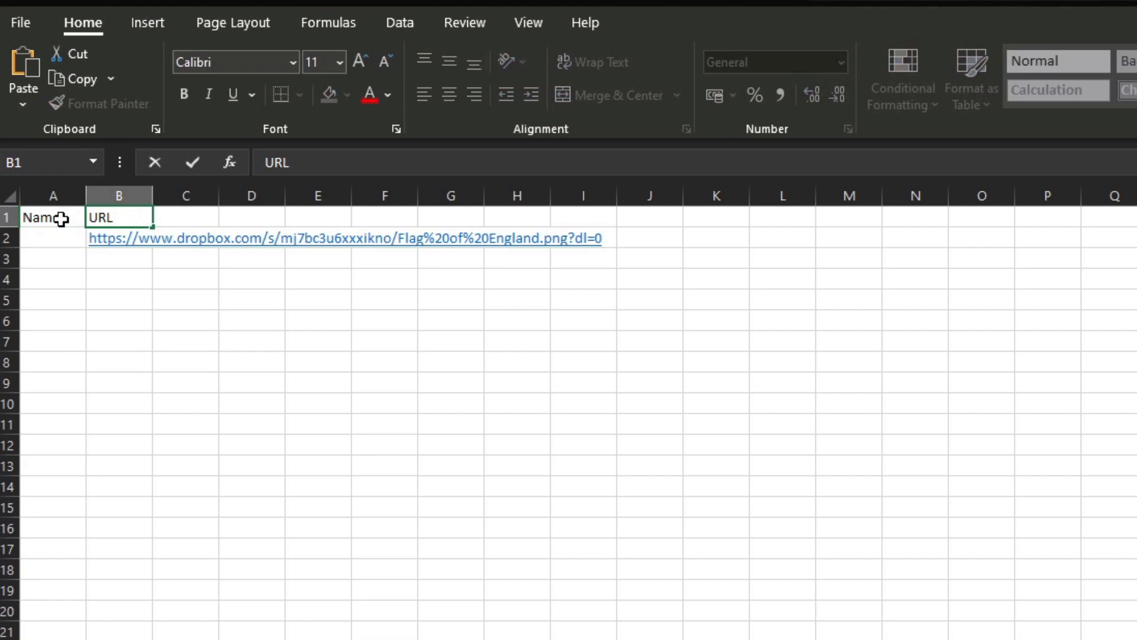
click(59, 238)
text(Flag )
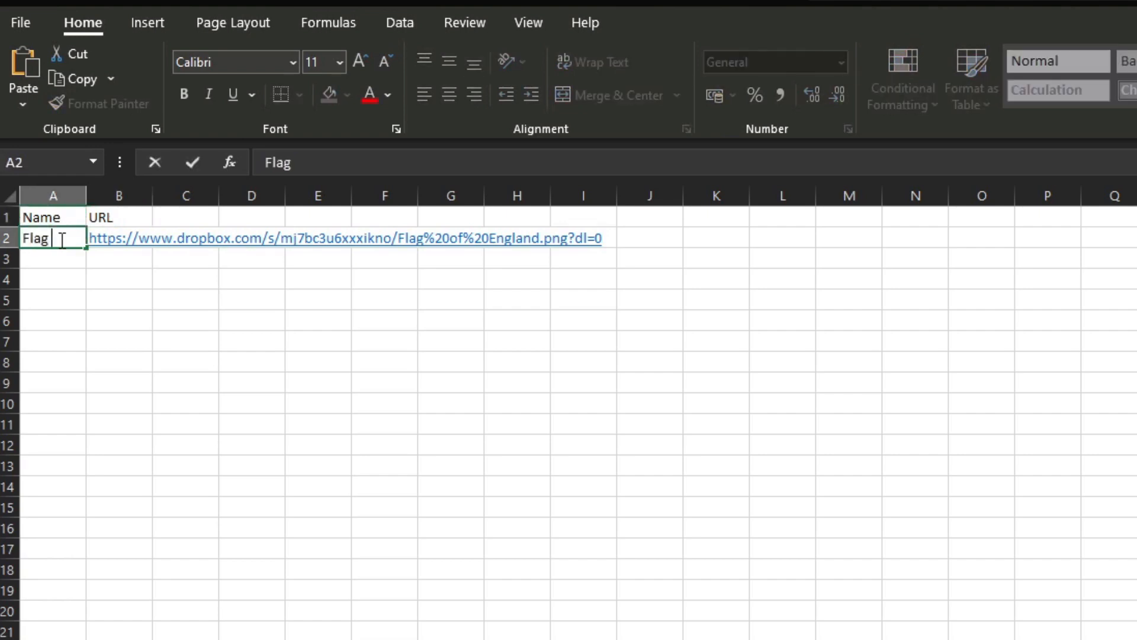
text(of England)
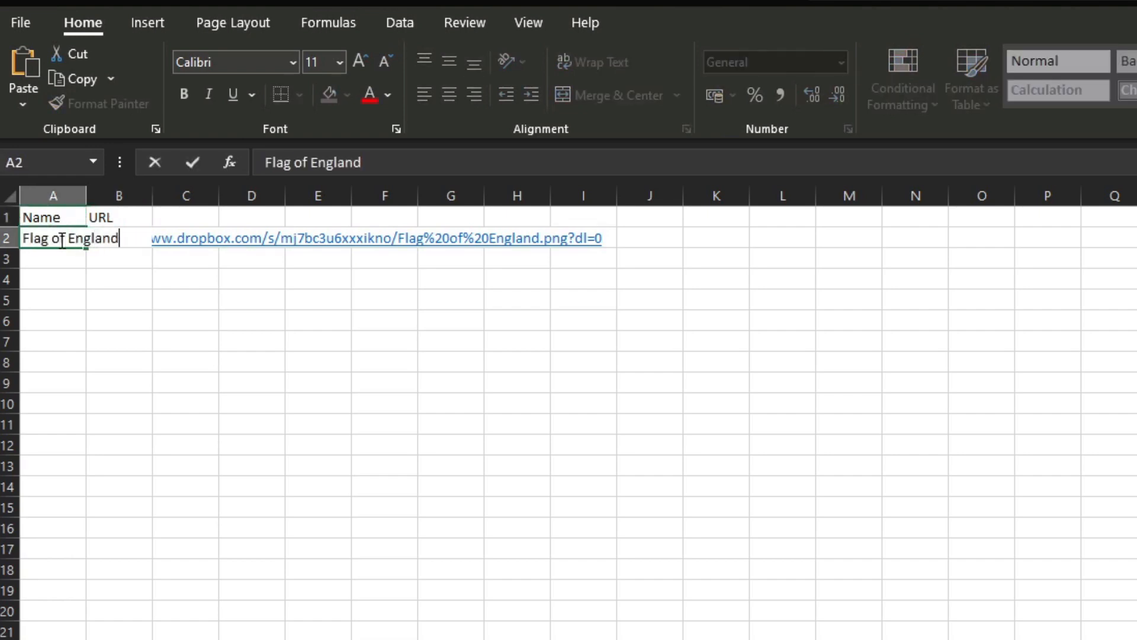
click(76, 304)
Step: Widen column A and change the link's ?dl=0 ending to ?raw=1
drag(83, 194, 122, 360)
click(157, 238)
click(798, 162)
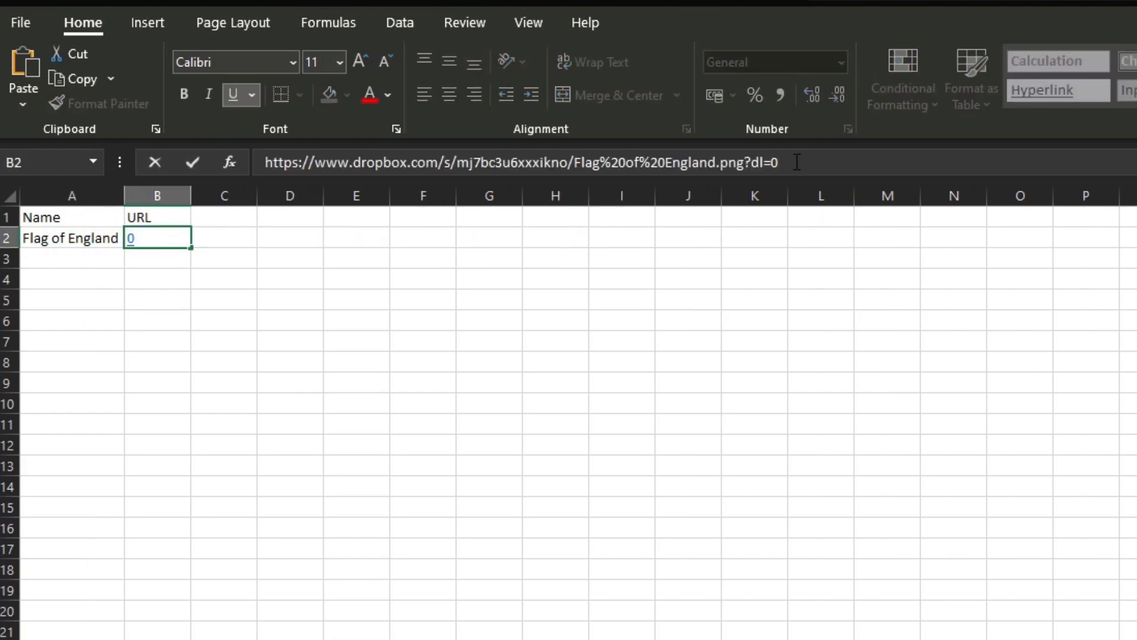
drag(797, 162, 747, 165)
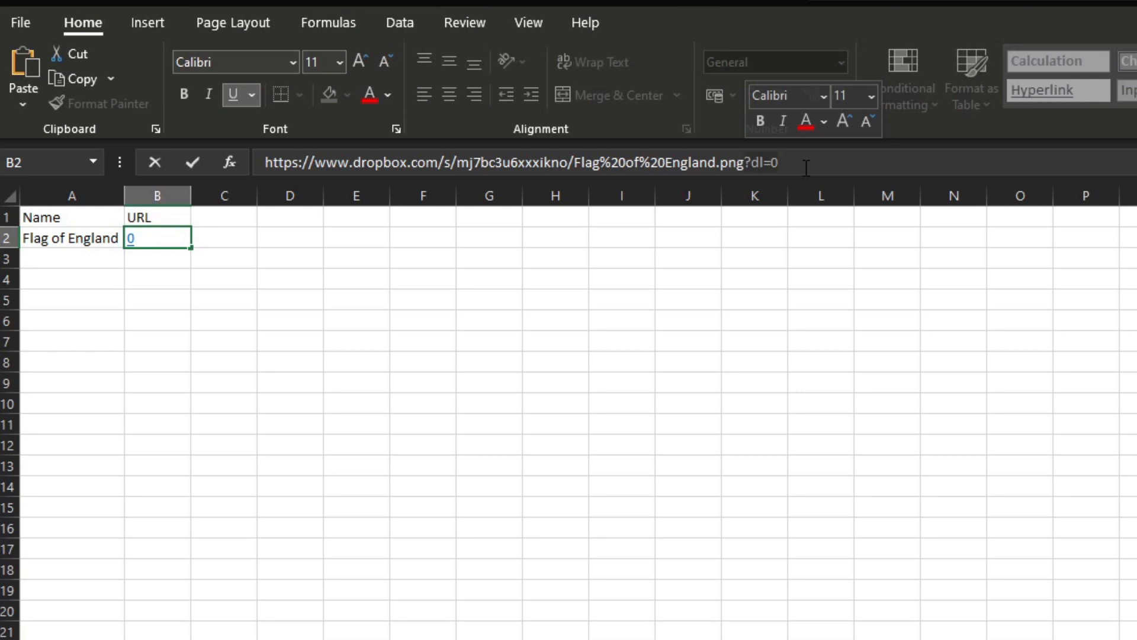
key(BackSpace)
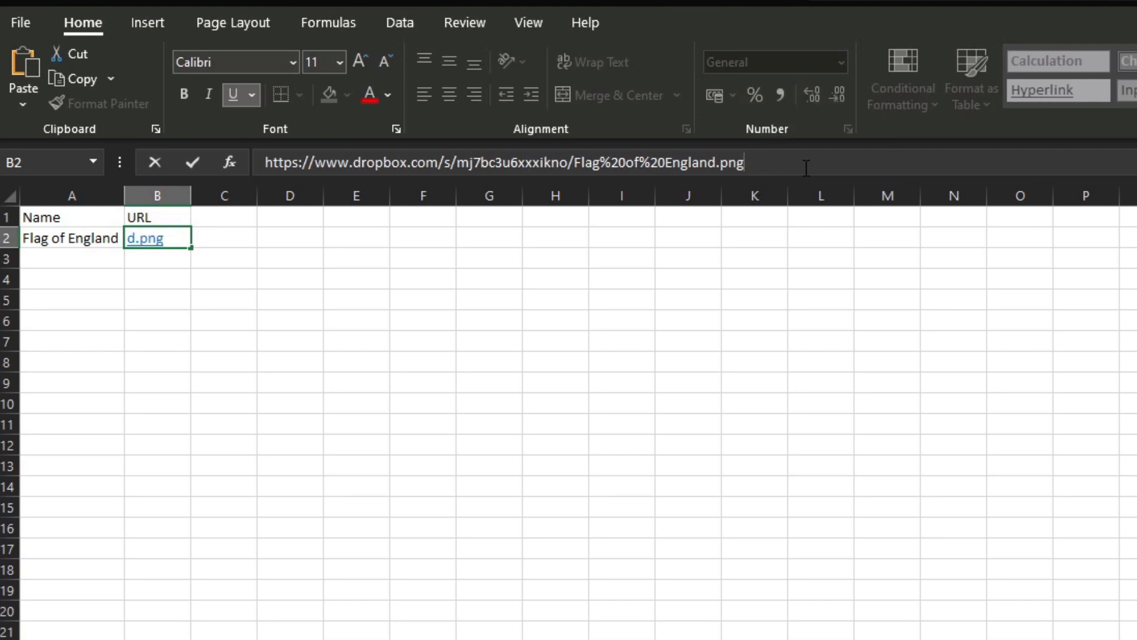
text(?raw=1)
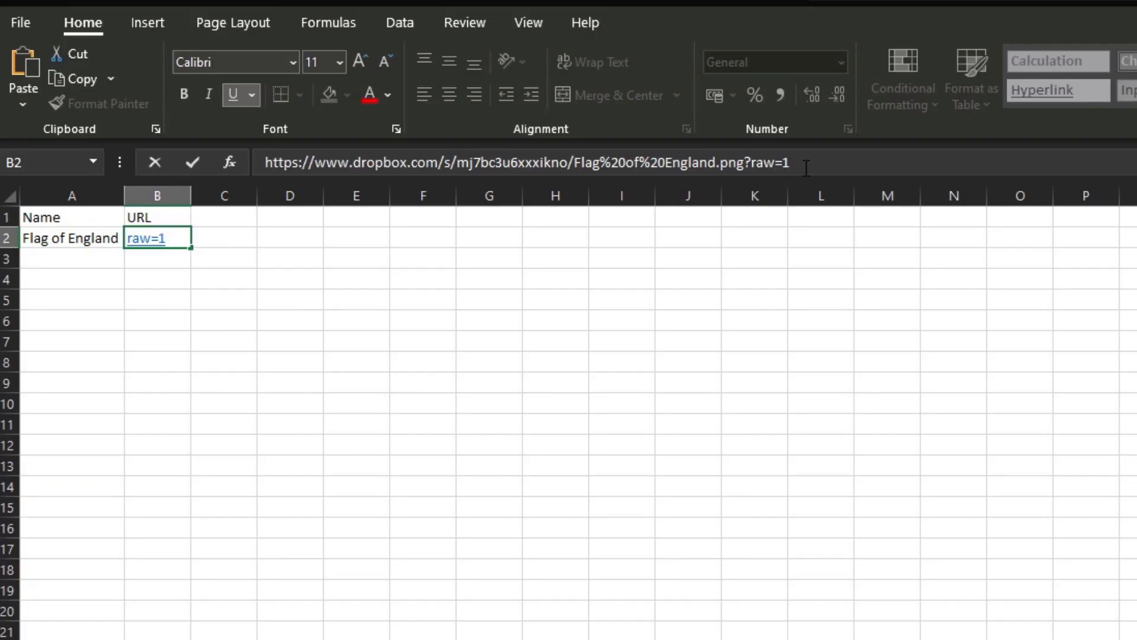
Step: Commit the edited Flag of England link ending in ?raw=1
key(Return)
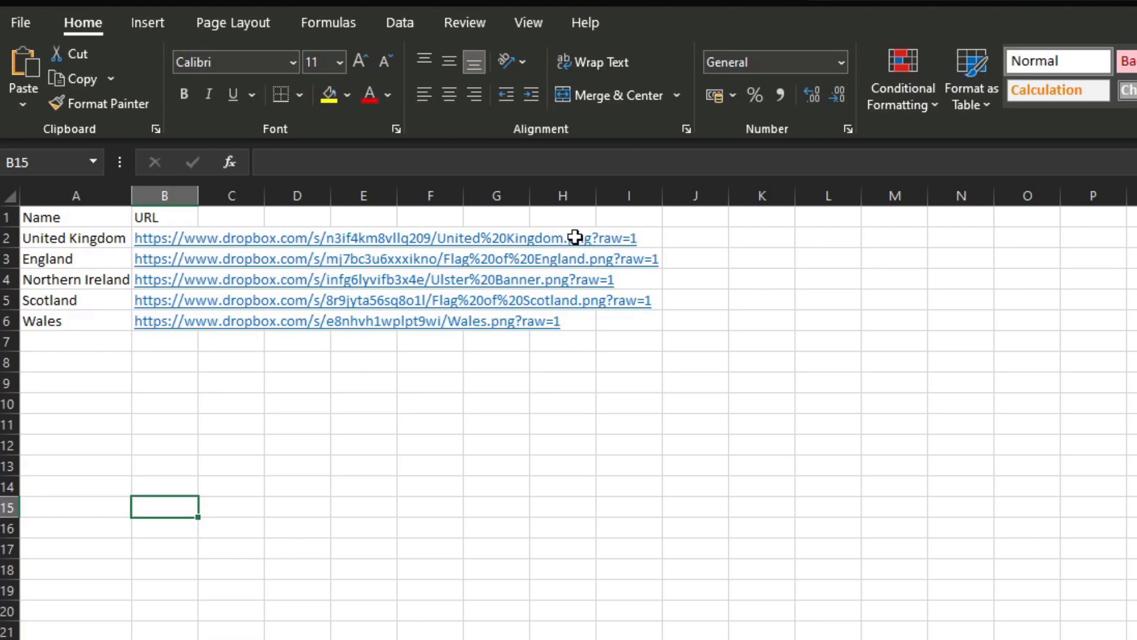
Step: Copy the Name and URL table A1:B6 and switch to Power BI Desktop
drag(74, 220, 152, 320)
key(ctrl+c)
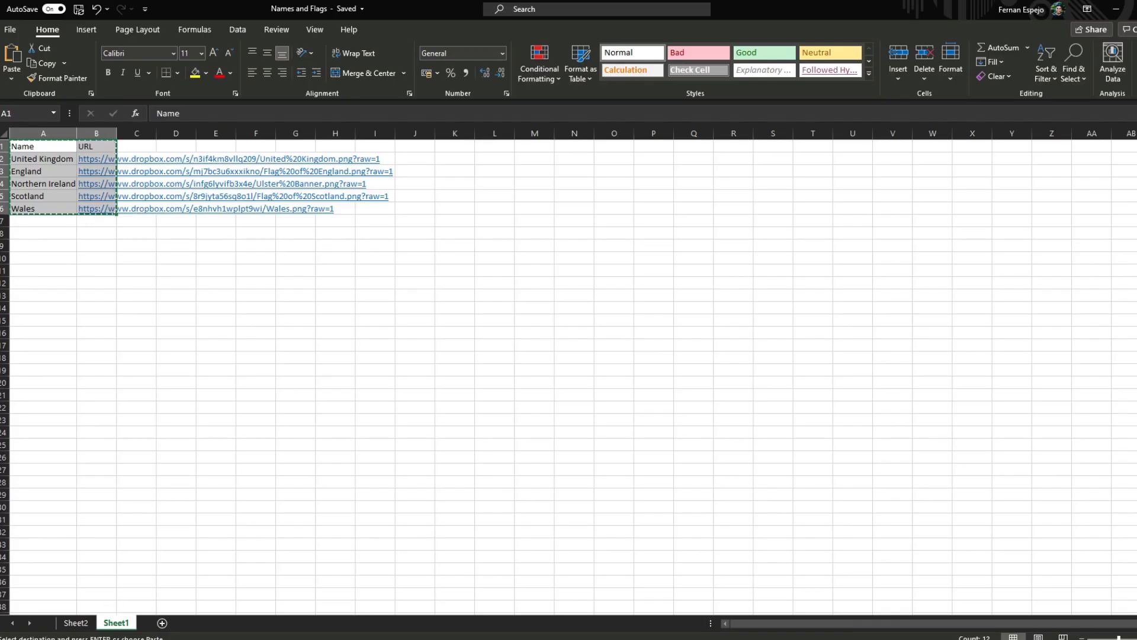
key(alt+Tab)
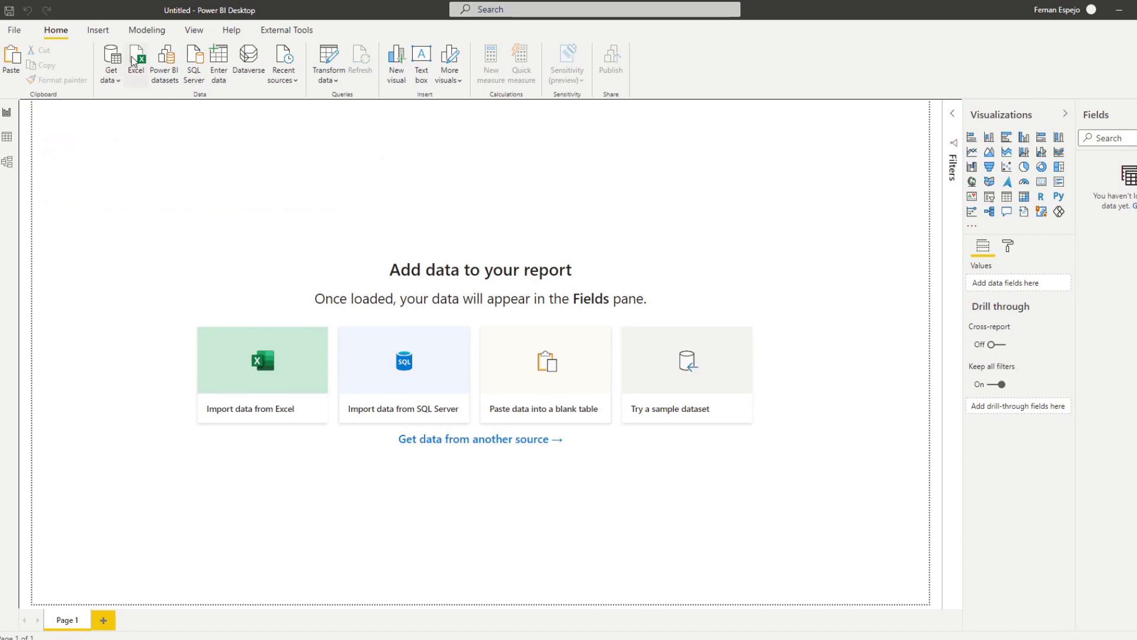
Step: Enter data by pasting the flag table, name it Flags, and load it
click(231, 61)
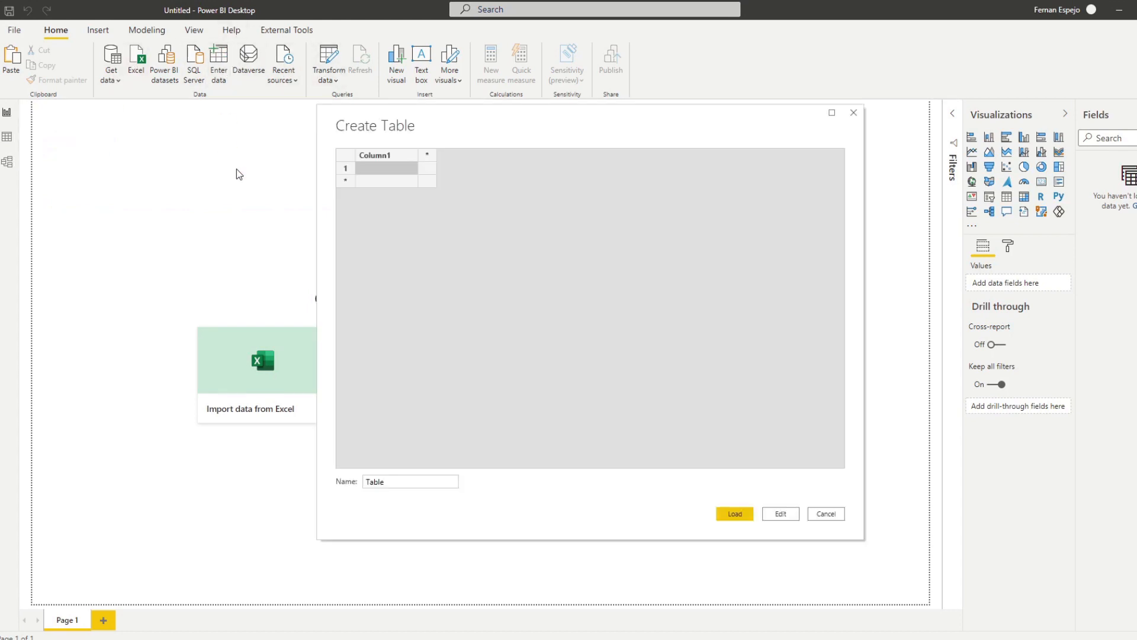
key(ctrl+v)
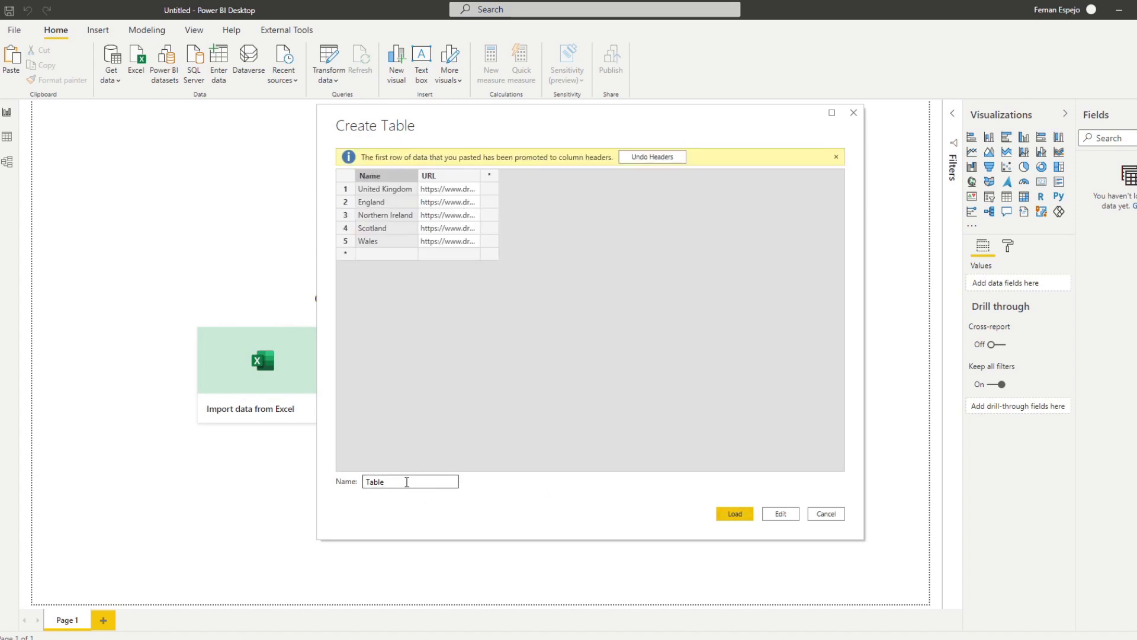
drag(413, 481, 325, 477)
text(Flags)
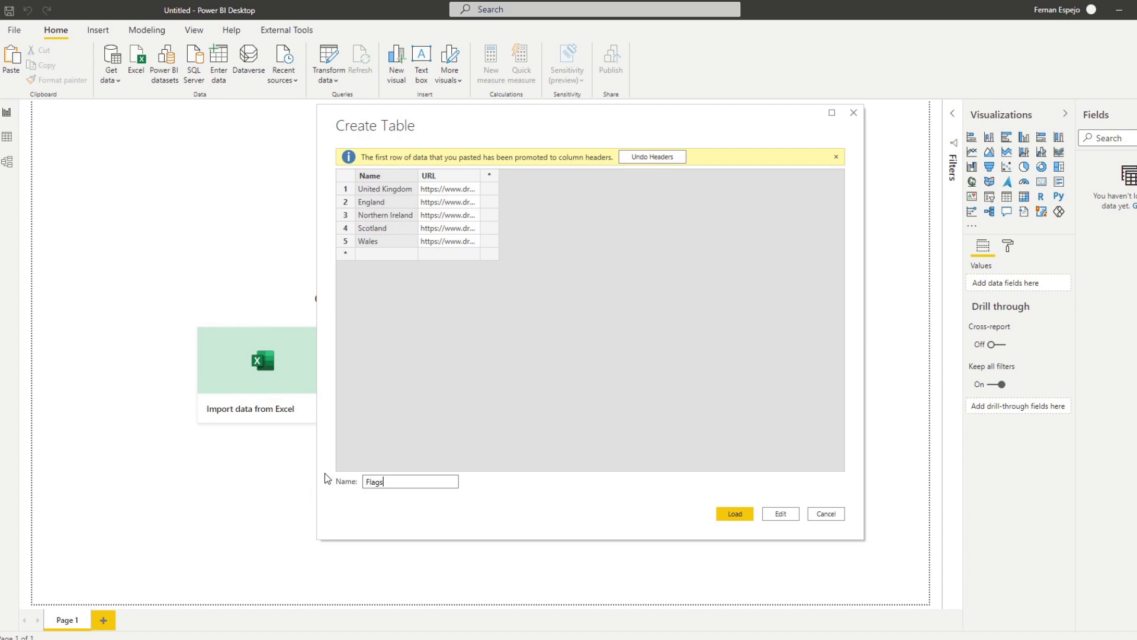
click(733, 514)
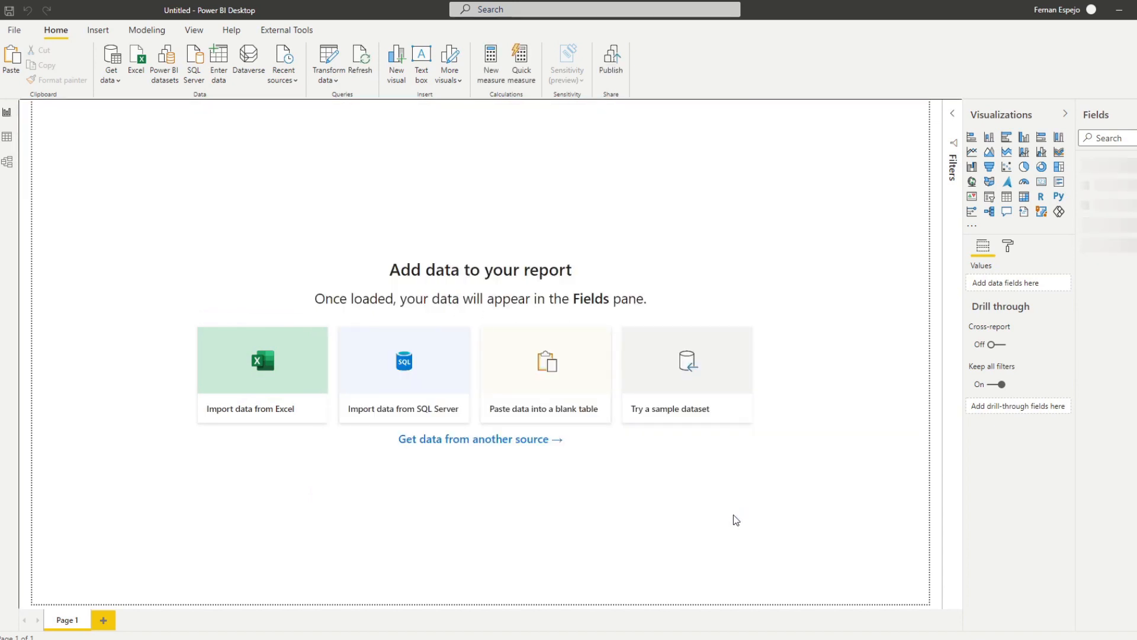
Step: In Data view, set the Flags URL column's data category to Image URL, then return to Report view
click(12, 144)
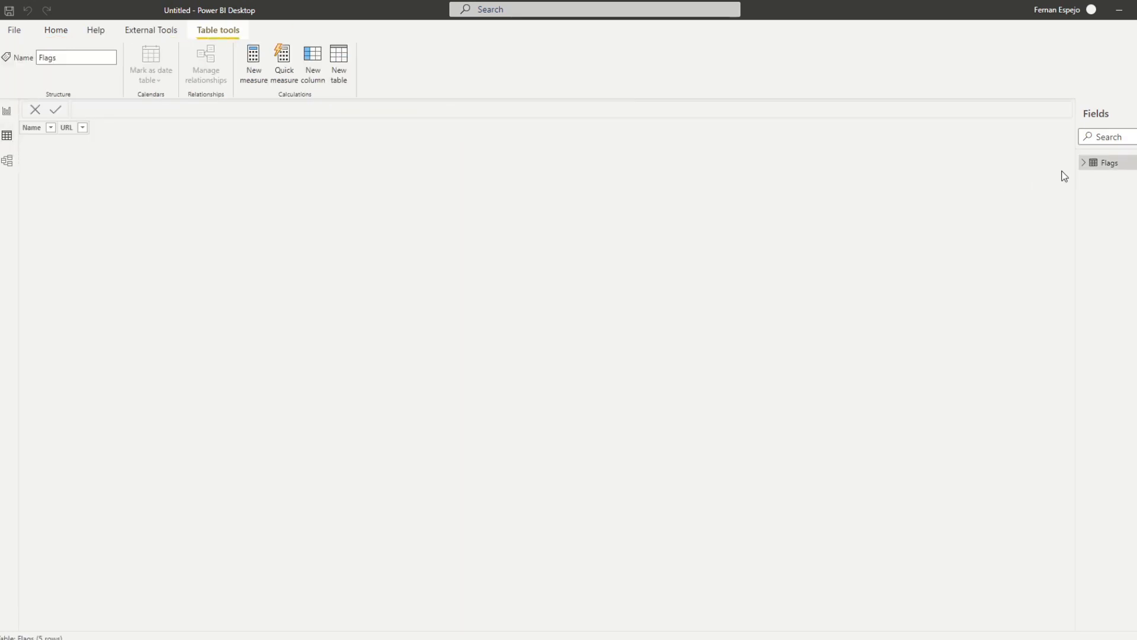
click(1085, 164)
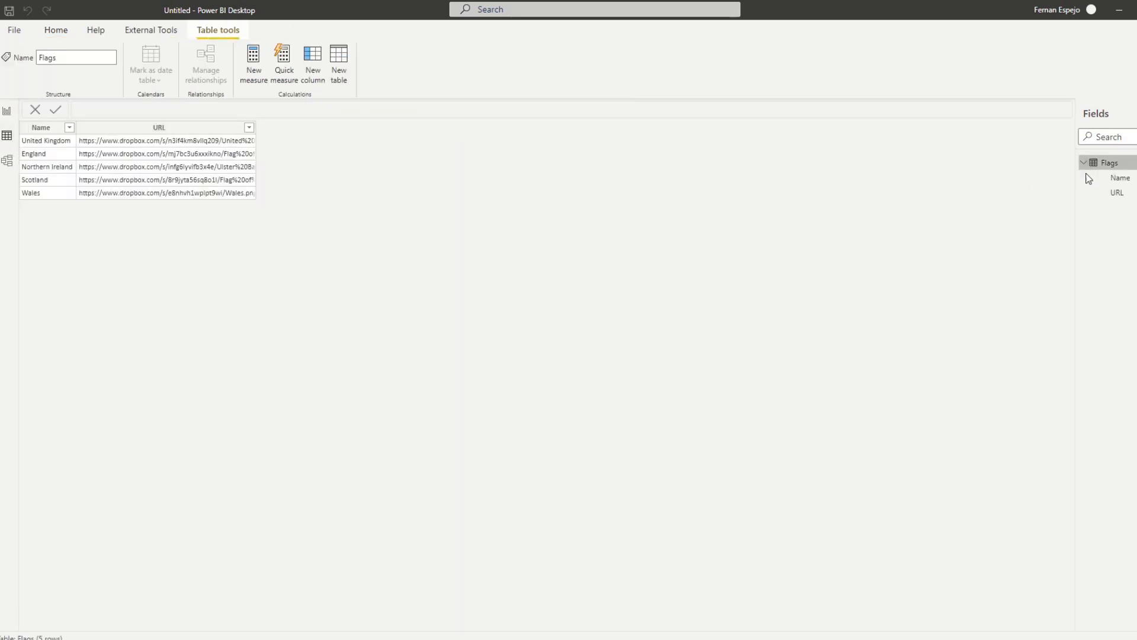
click(1116, 193)
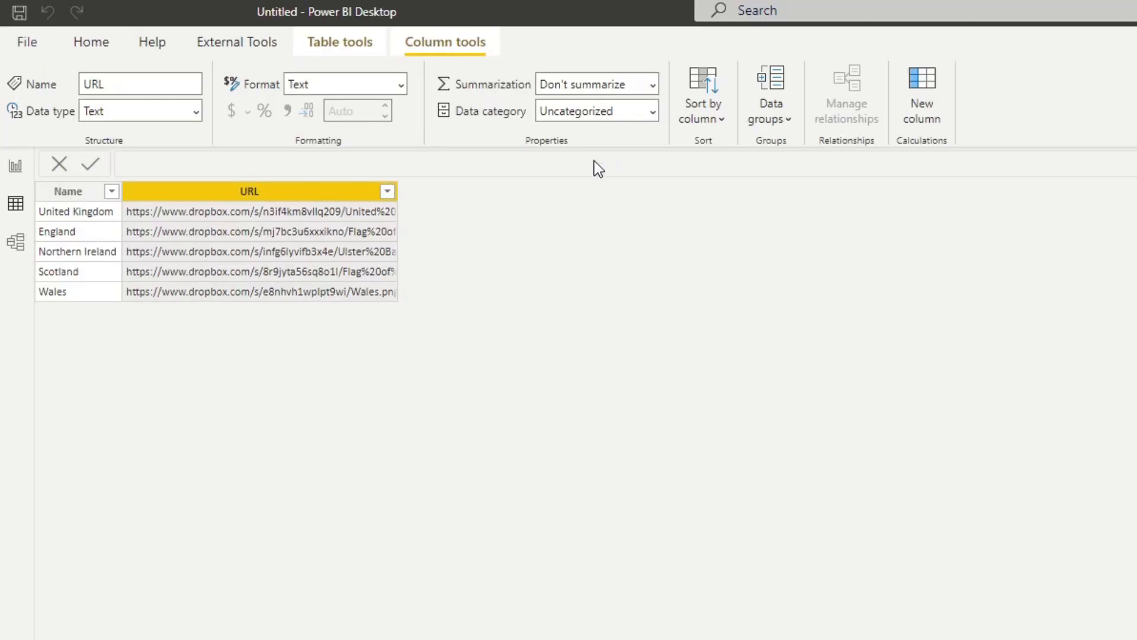
click(651, 112)
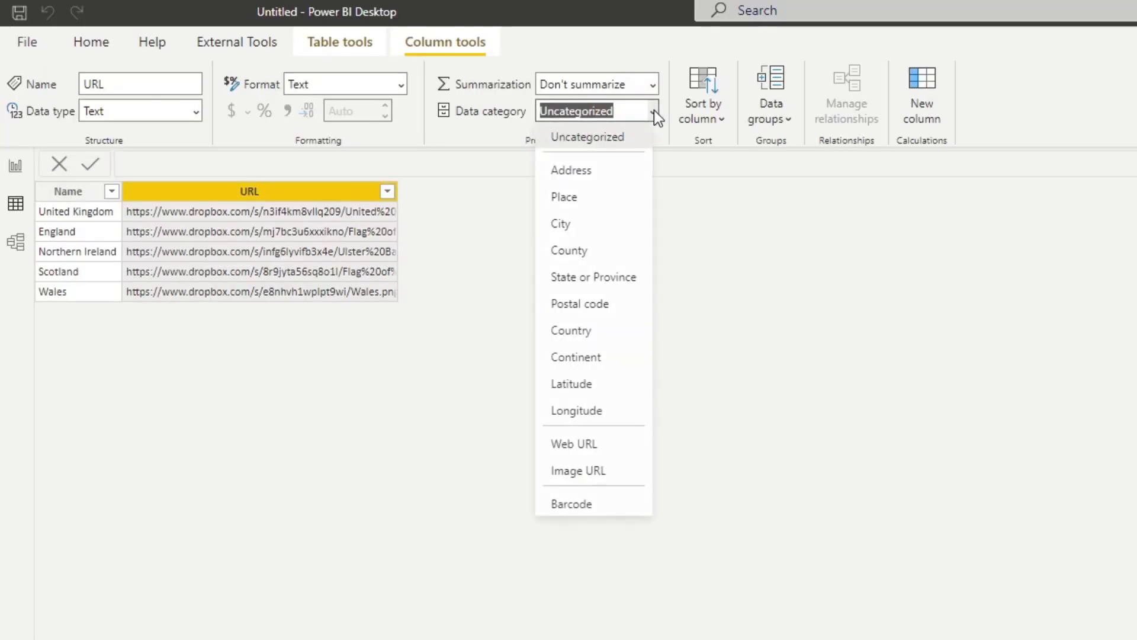
click(609, 471)
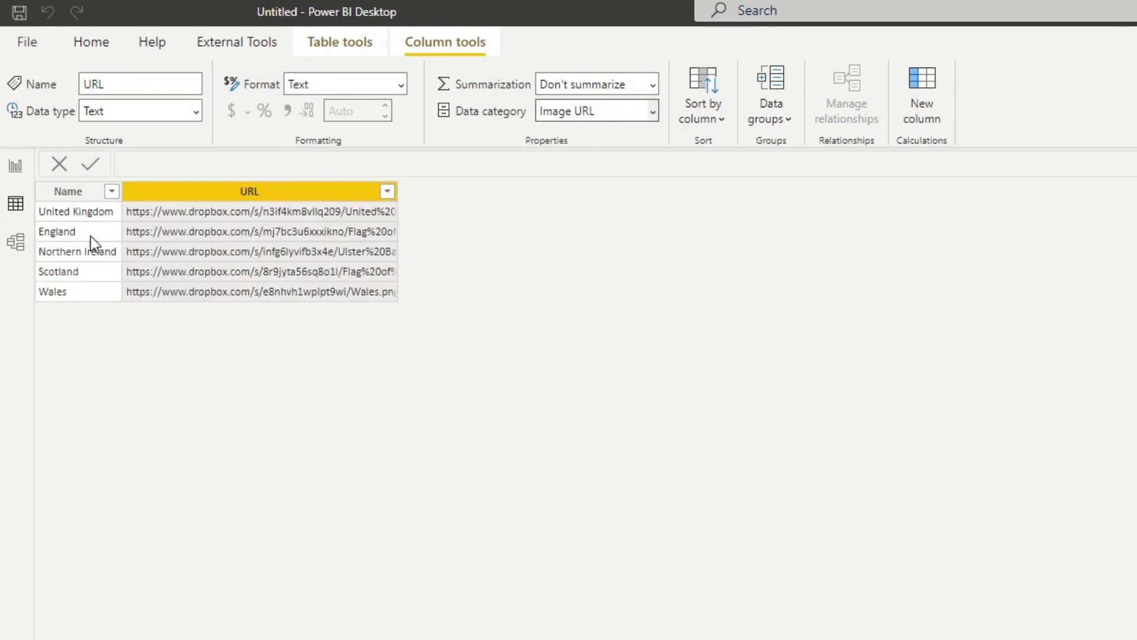
click(13, 167)
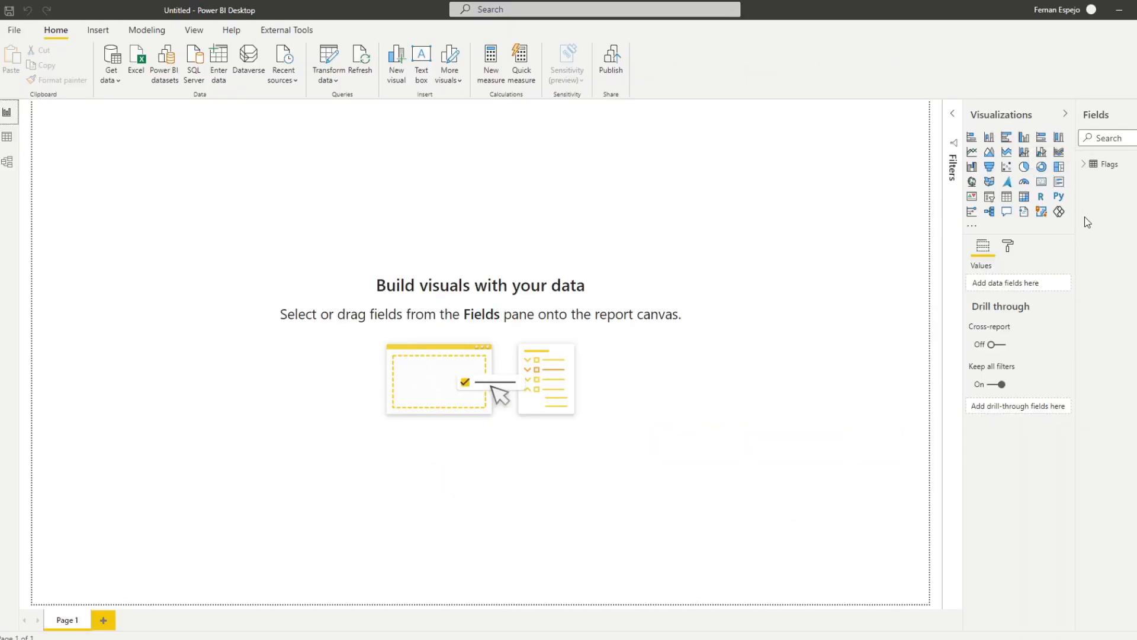
Step: Add a multi-row card and place the Flags URL field in it
click(1059, 187)
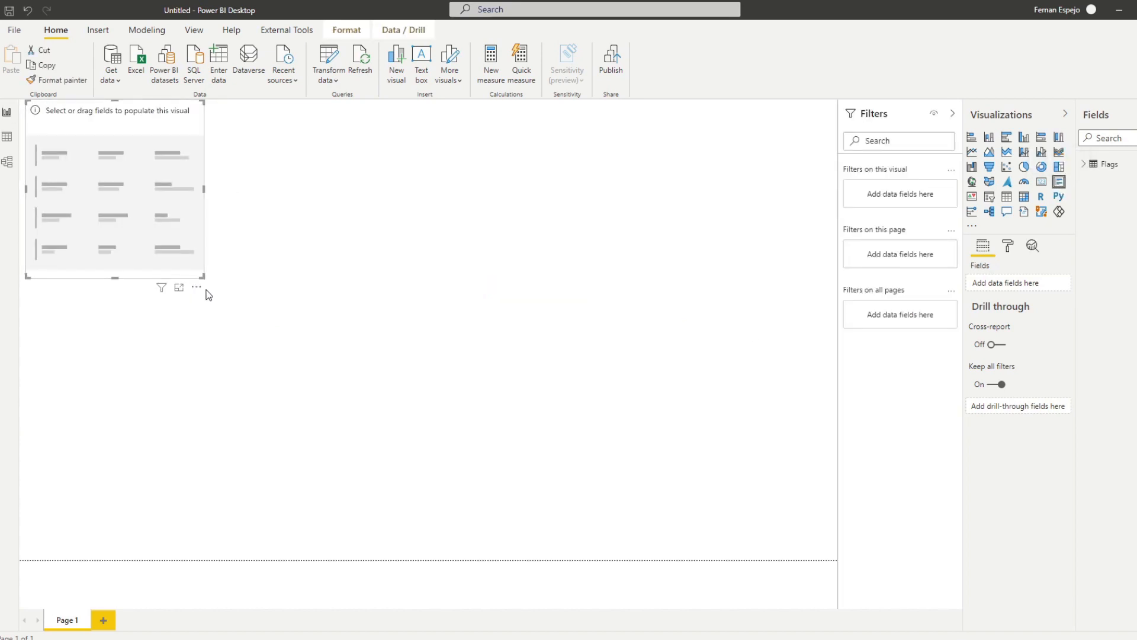
click(1085, 167)
drag(1126, 193, 1019, 283)
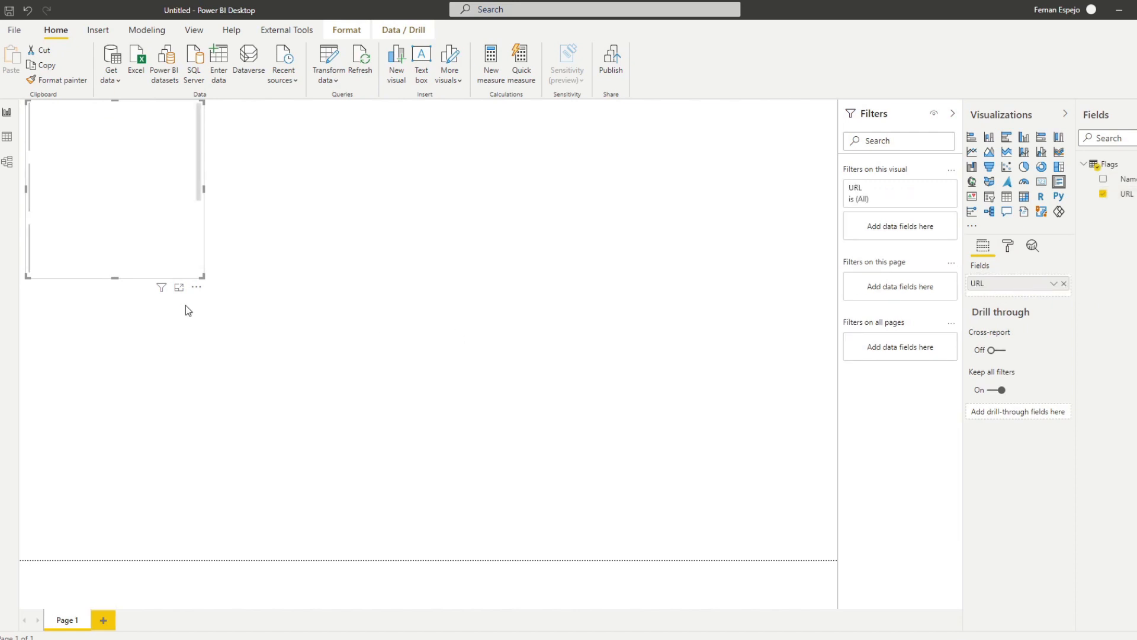
Step: Enlarge the flag visual to fit all five flags and move it right and down
drag(202, 276, 203, 470)
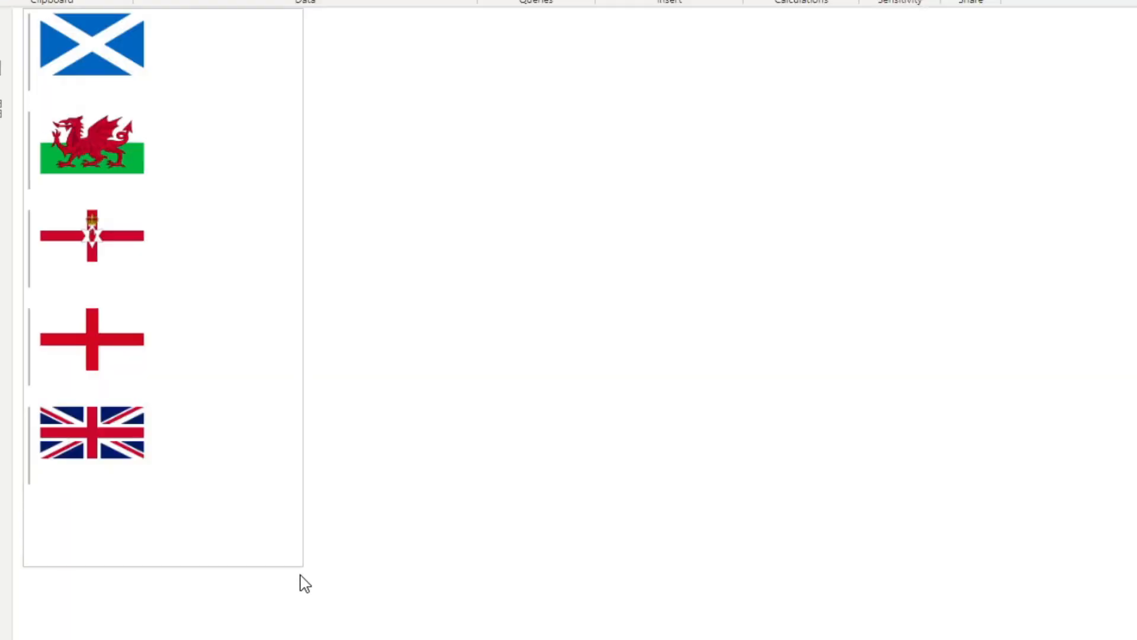
mouse_move(305, 583)
mouse_down()
mouse_move(271, 587)
mouse_move(304, 578)
mouse_up()
drag(188, 65, 318, 181)
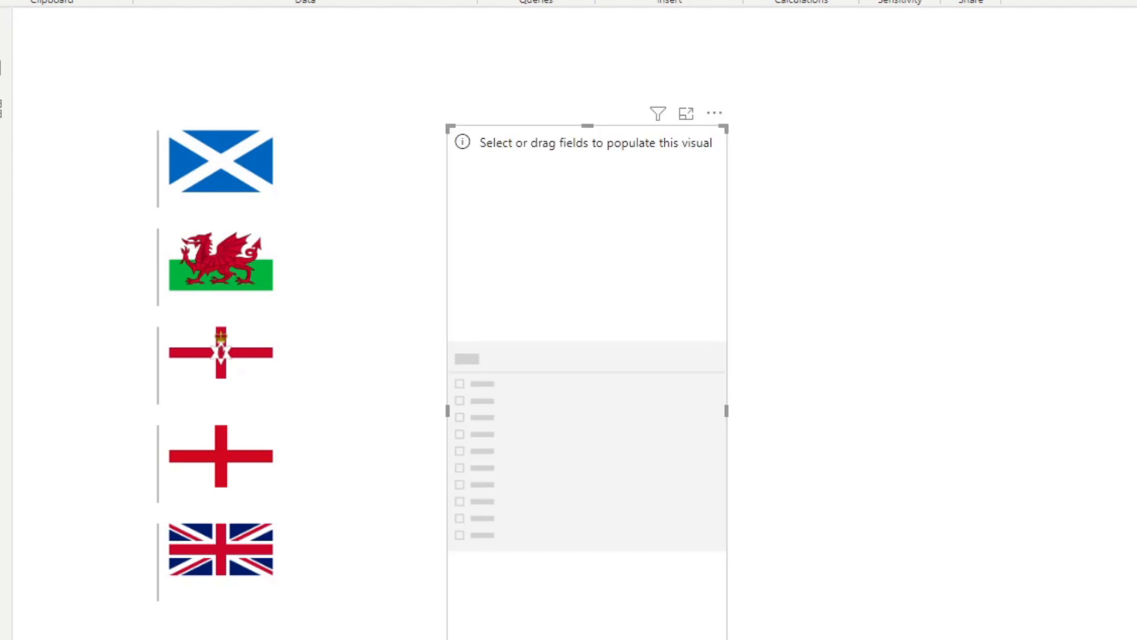
Step: Resize the Name slicer, then filter to England, Northern Ireland, and Scotland in turn
drag(587, 637, 592, 284)
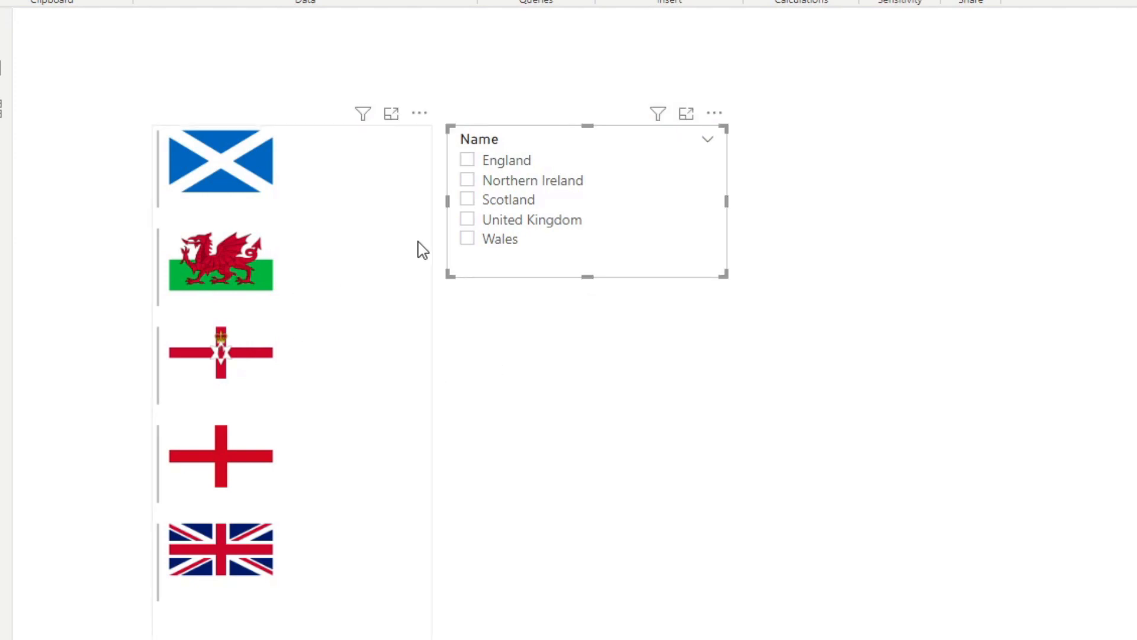
click(497, 162)
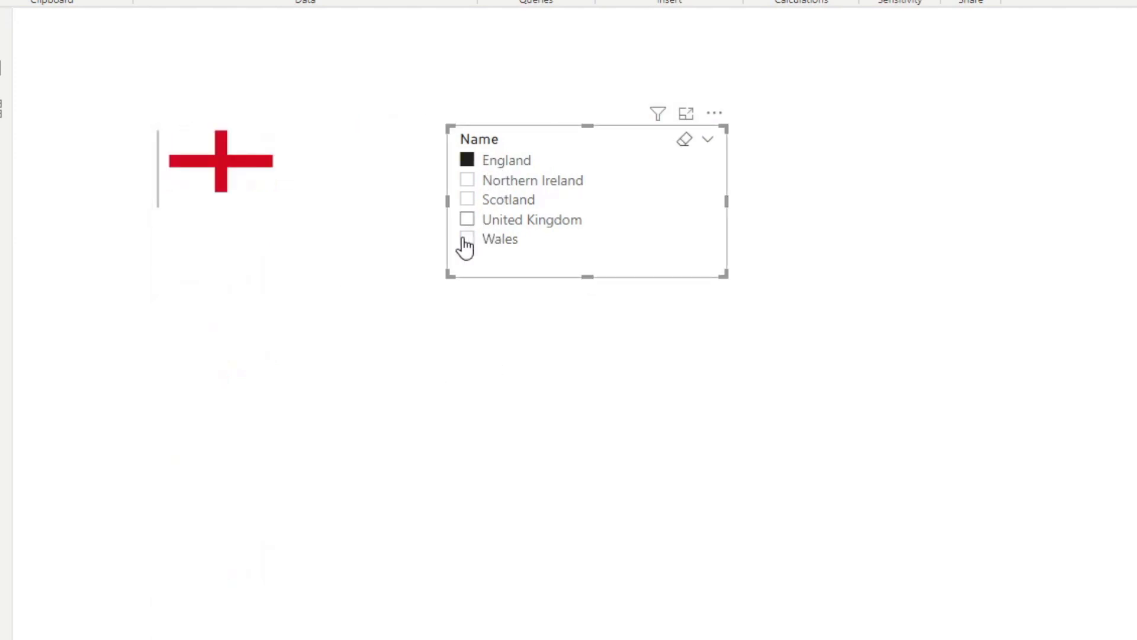
click(503, 186)
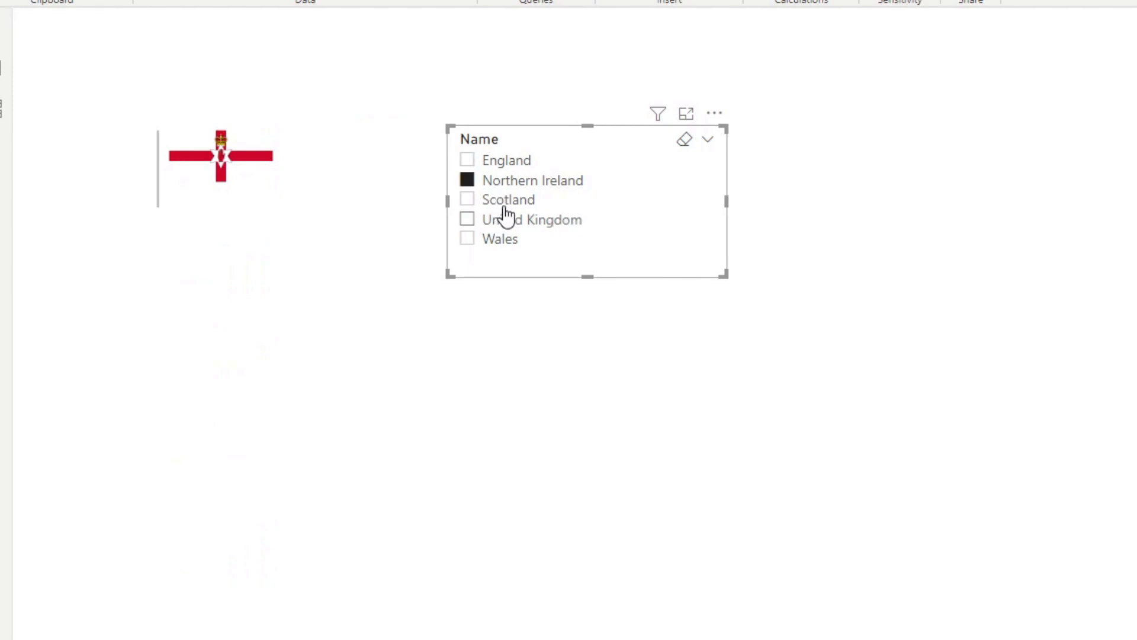
click(507, 203)
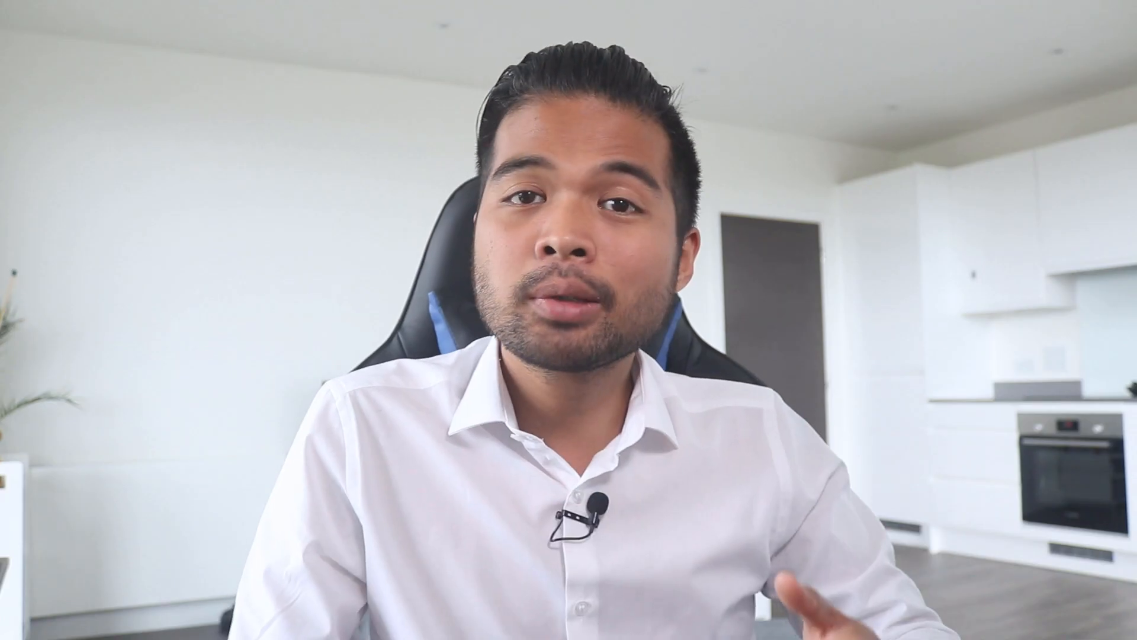